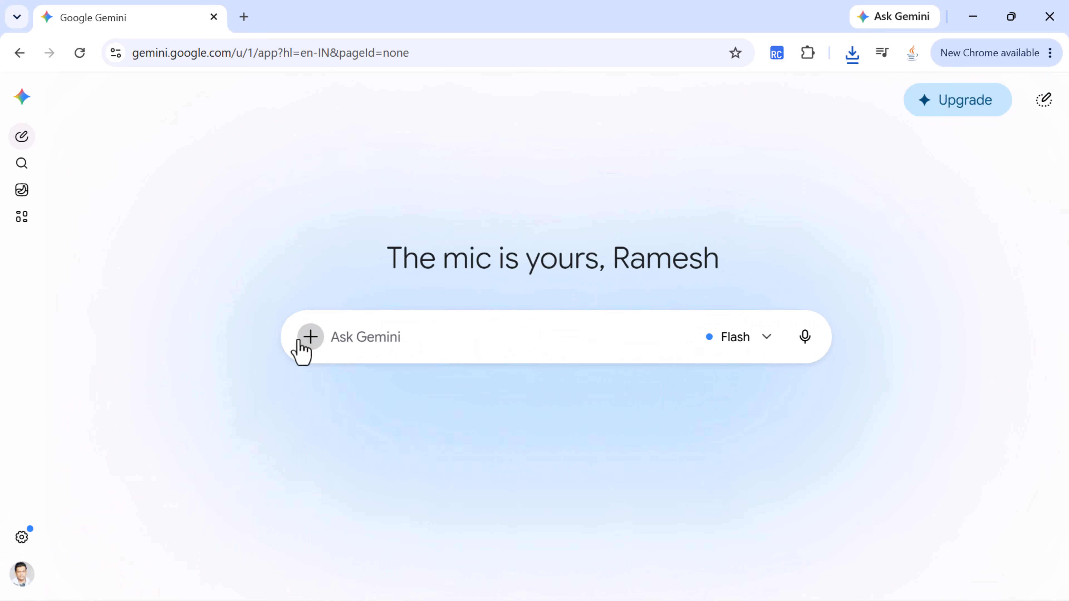
pyautogui.click(300, 343)
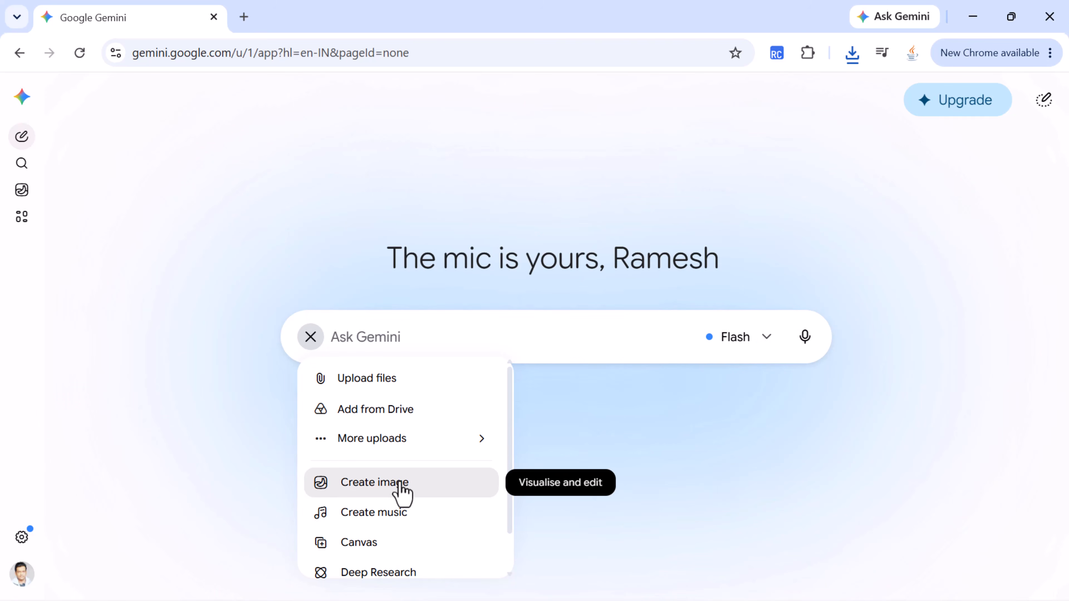
pyautogui.click(639, 430)
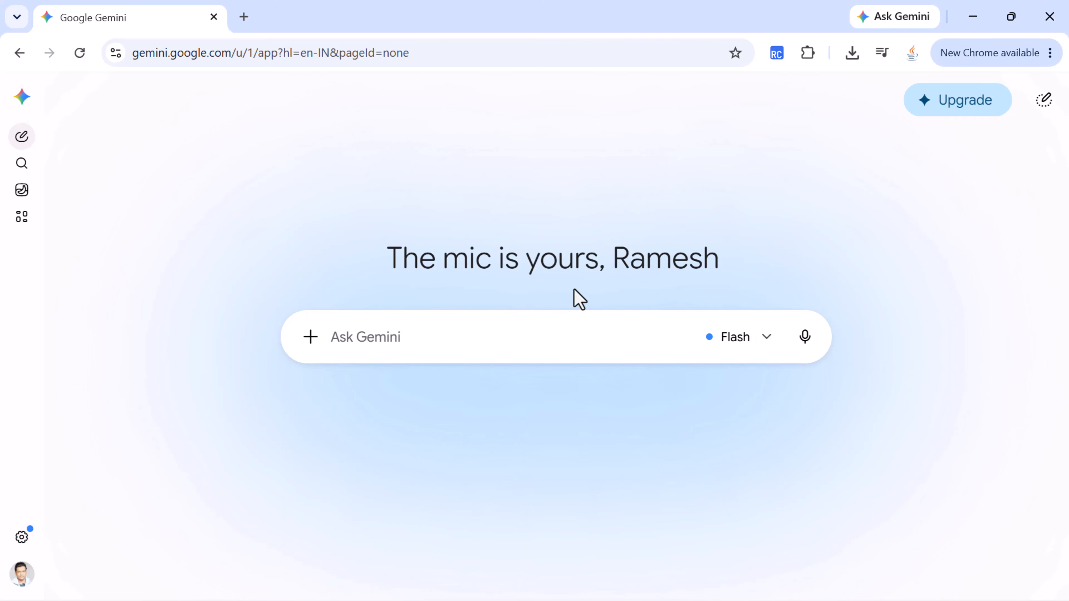
pyautogui.click(274, 54)
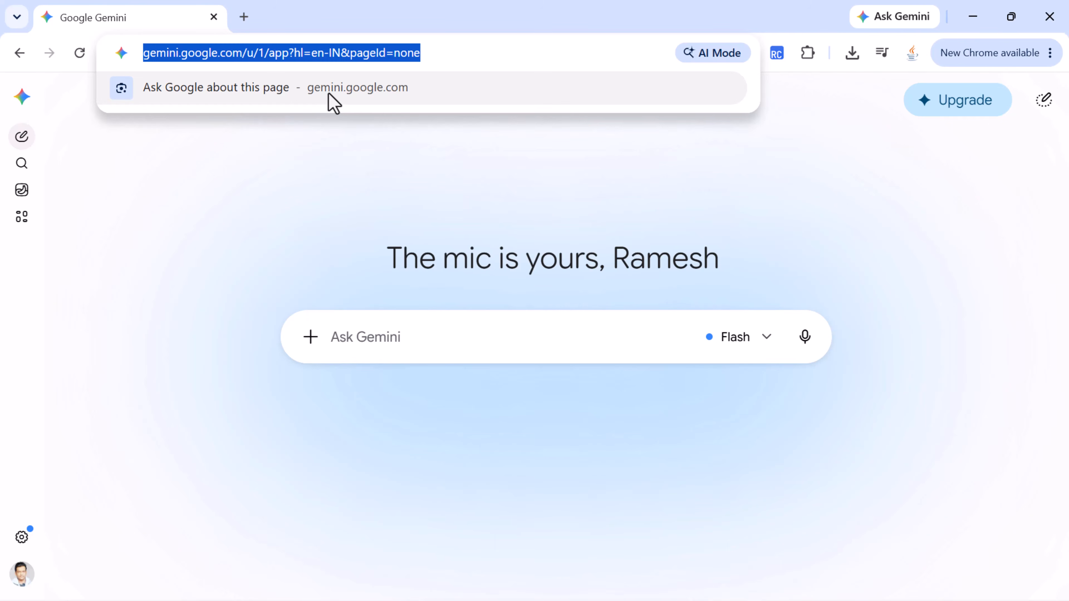
pyautogui.click(332, 164)
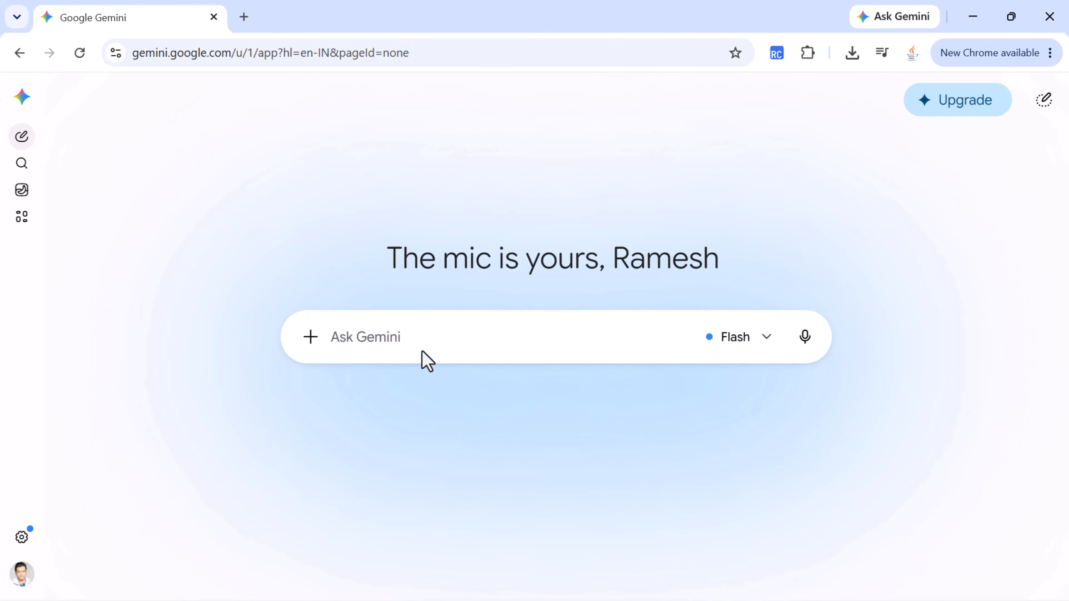
# Step: Switch the new chat to the Create image tool
pyautogui.click(420, 339)
pyautogui.click(312, 337)
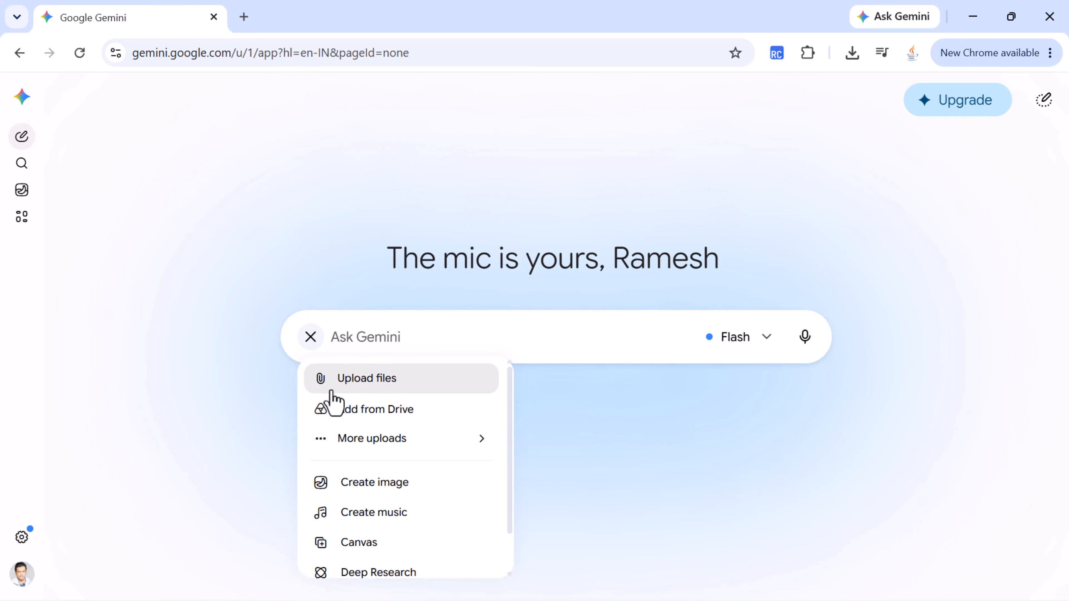
pyautogui.click(382, 489)
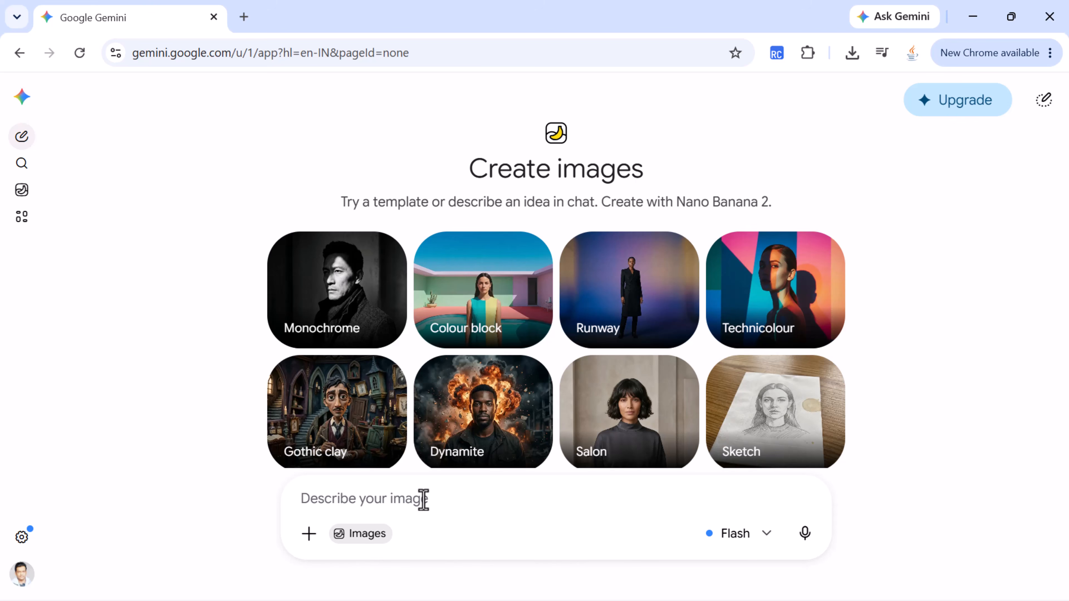
# Step: Generate a whimsical hand-painted anime-style illustration of a peaceful countryside village with green hills, small houses, flowers, blue sky, warm colors, soft lighting and magical storybook atmosphere
pyautogui.write('Create a whimsical hand-painted anime-style illustration of a peaceful countryside village surrounded by green hills, small houses, flowers, and a beautiful blue sky. Use warm colors, soft lighting, expressive details, and a magical storybook atmosphere.')
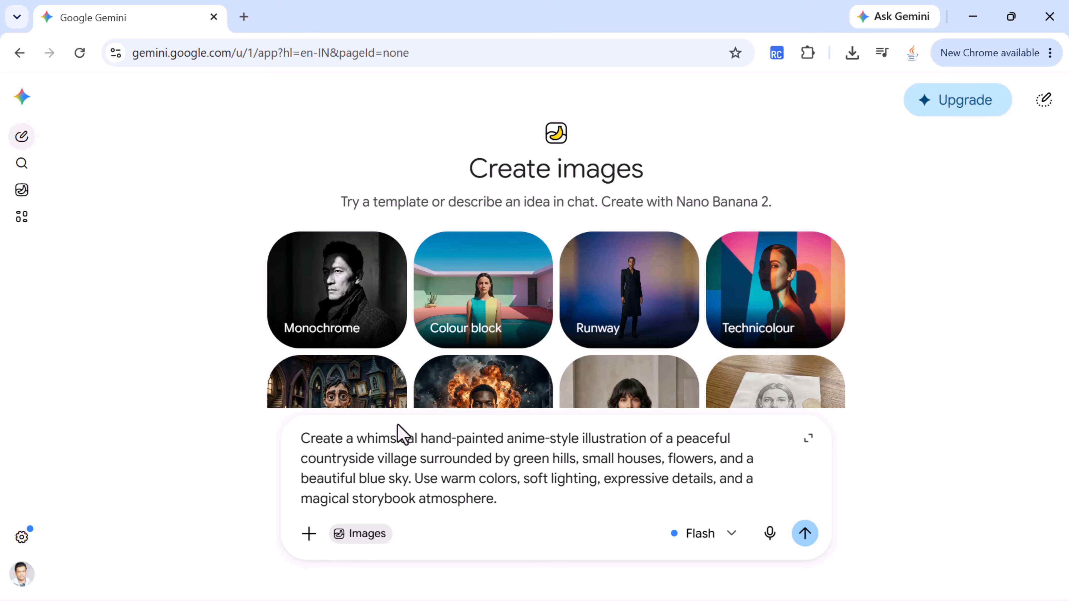
pyautogui.doubleClick(710, 438)
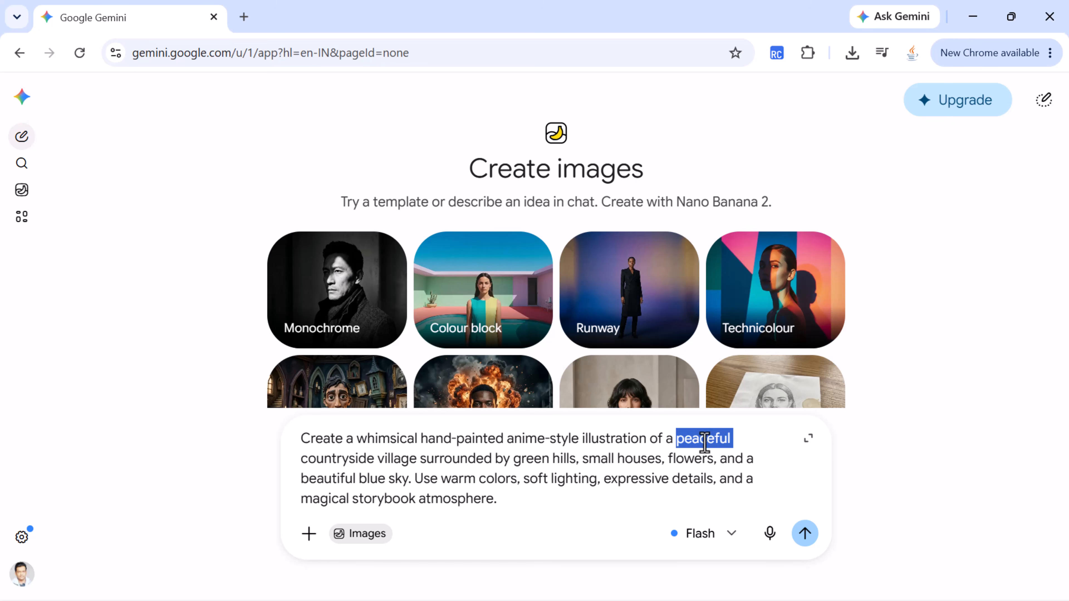
pyautogui.doubleClick(350, 458)
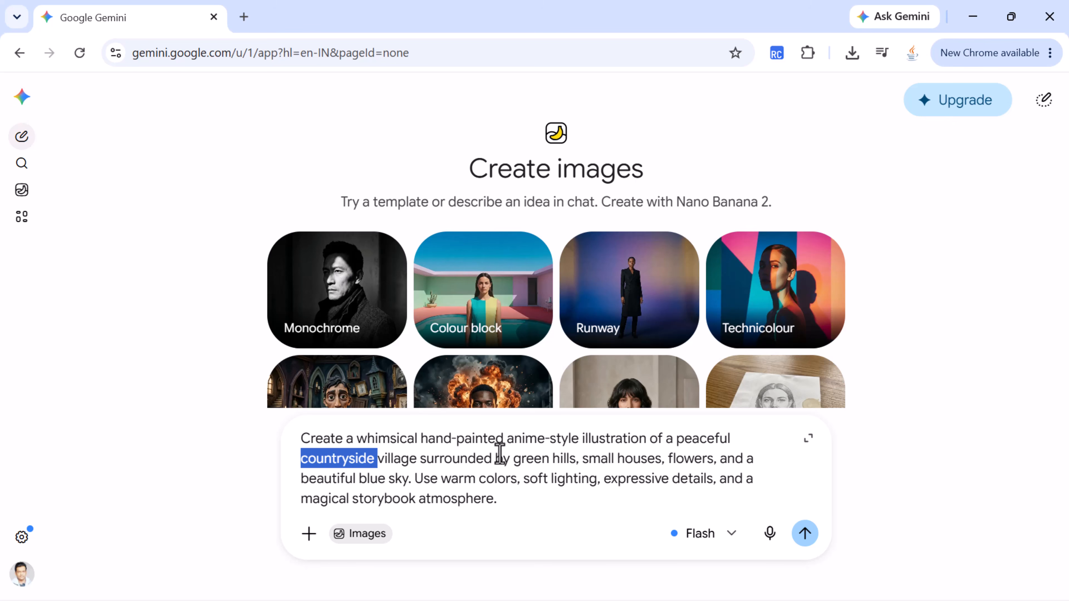
pyautogui.moveTo(513, 458); pyautogui.dragTo(628, 462)
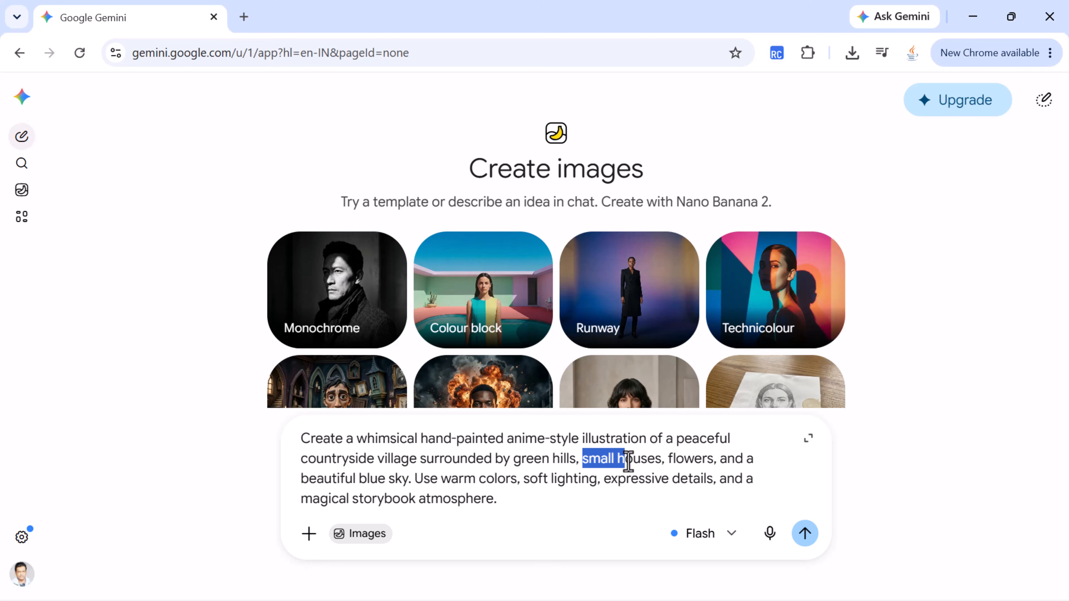
pyautogui.doubleClick(684, 458)
pyautogui.click(337, 478)
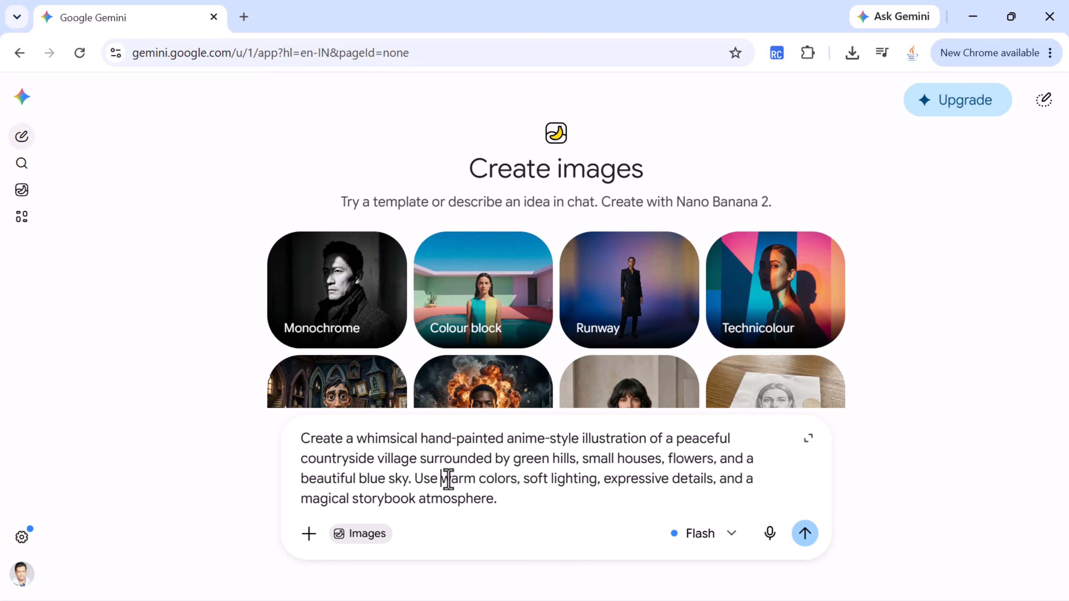
pyautogui.moveTo(441, 479); pyautogui.dragTo(714, 484)
pyautogui.click(714, 484)
pyautogui.moveTo(312, 499); pyautogui.dragTo(493, 500)
pyautogui.click(508, 498)
pyautogui.click(805, 533)
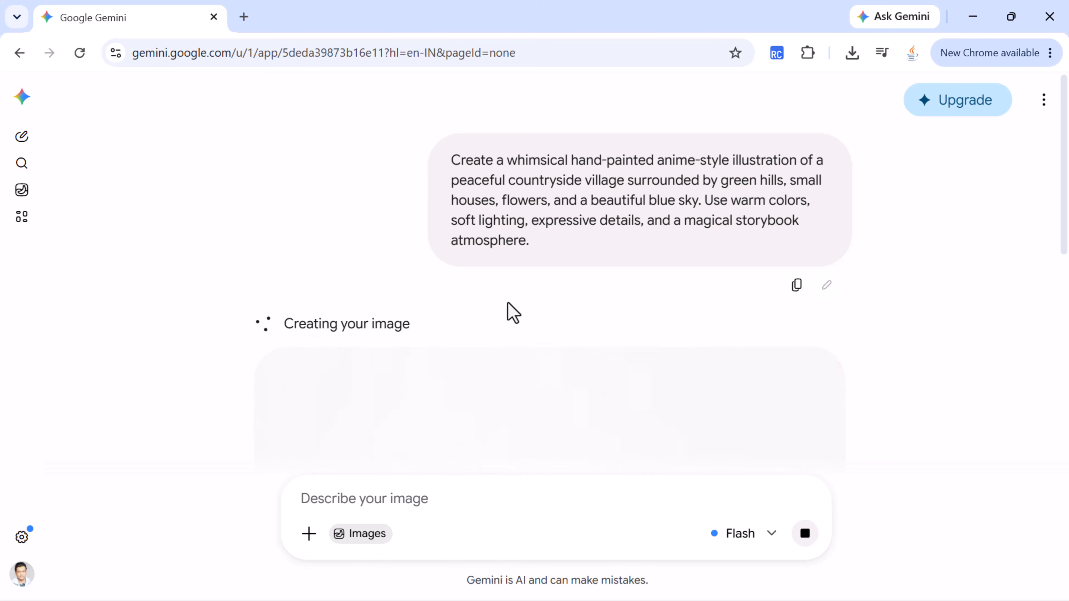
# Step: Make the village image more cinematic with golden sunset lighting, a small river beside the village, more flowers and soft clouds, keeping the hand-painted anime style
pyautogui.scroll(-2, 507, 303)
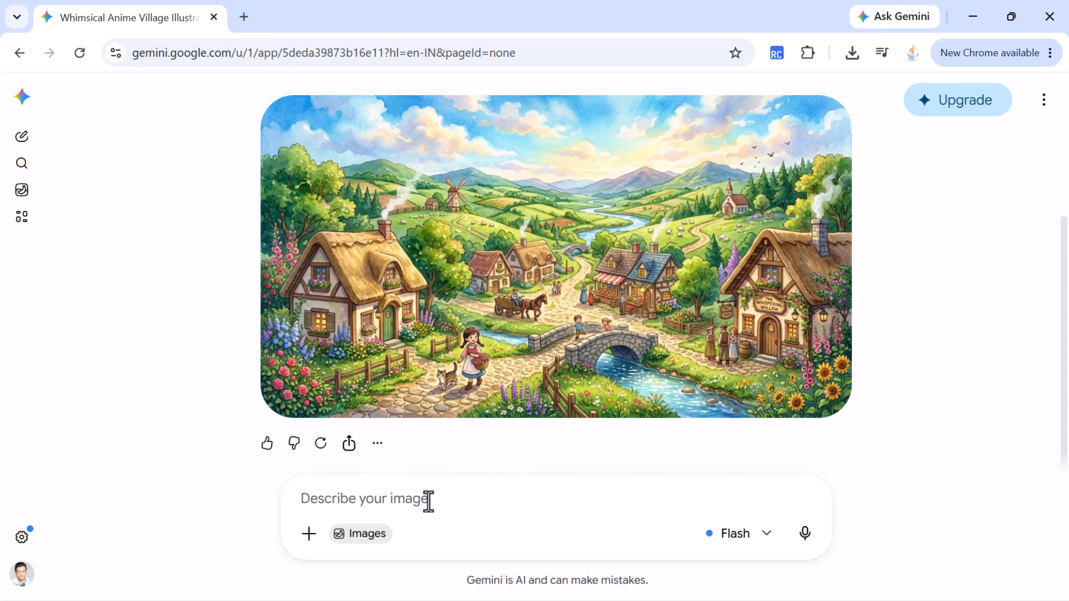
pyautogui.write('Edit this image and make it more cinematic. Add golden sunset lighting, a small river beside the village, more flowers, and soft clouds in the sky. Keep the same hand-painted anime style.')
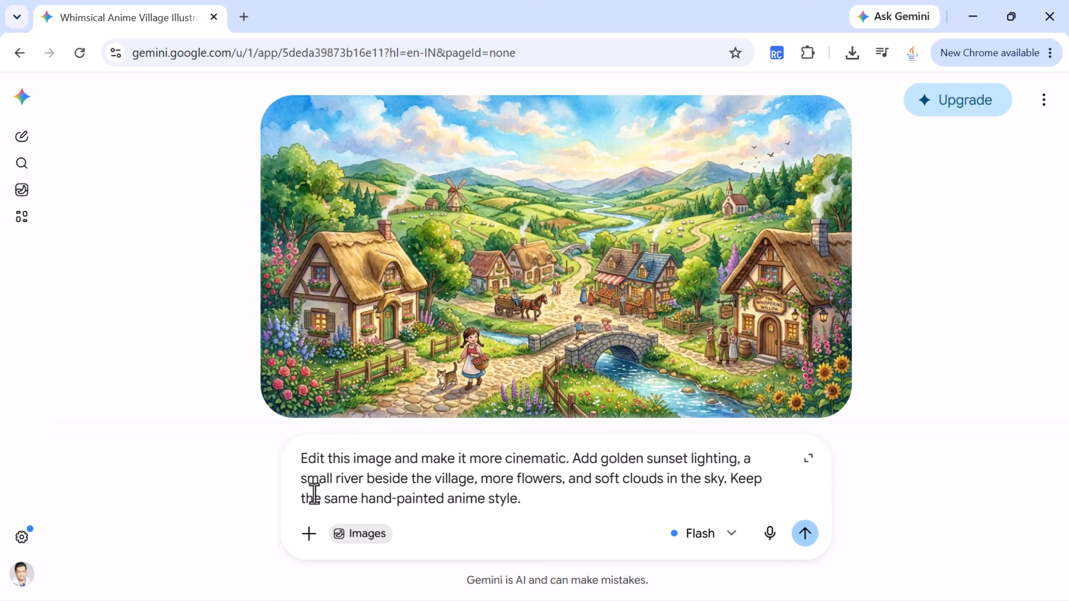
pyautogui.doubleClick(486, 460)
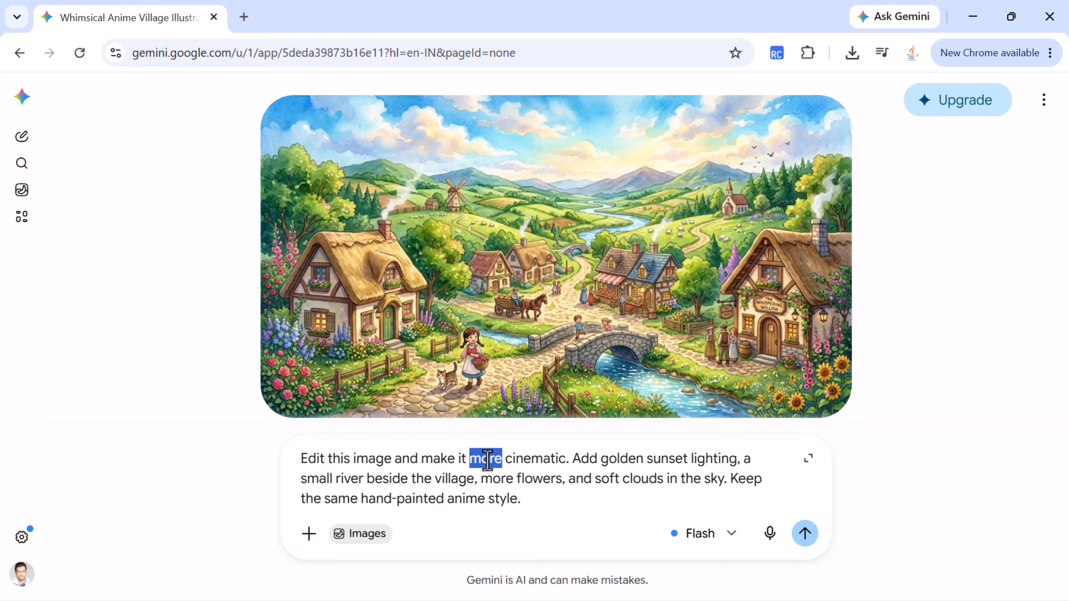
pyautogui.doubleClick(543, 458)
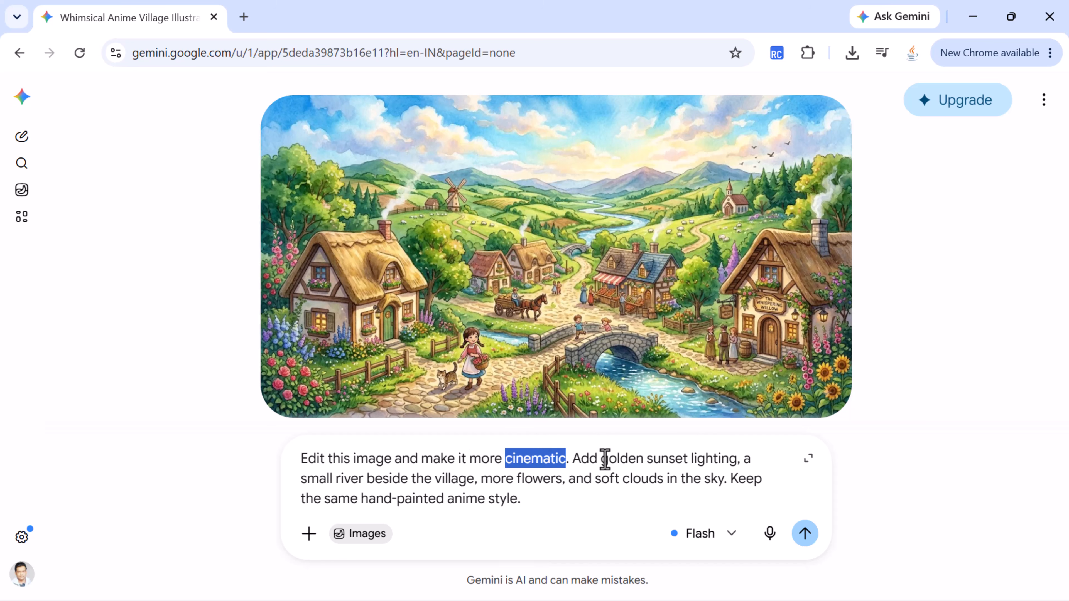
pyautogui.moveTo(602, 458); pyautogui.dragTo(769, 456)
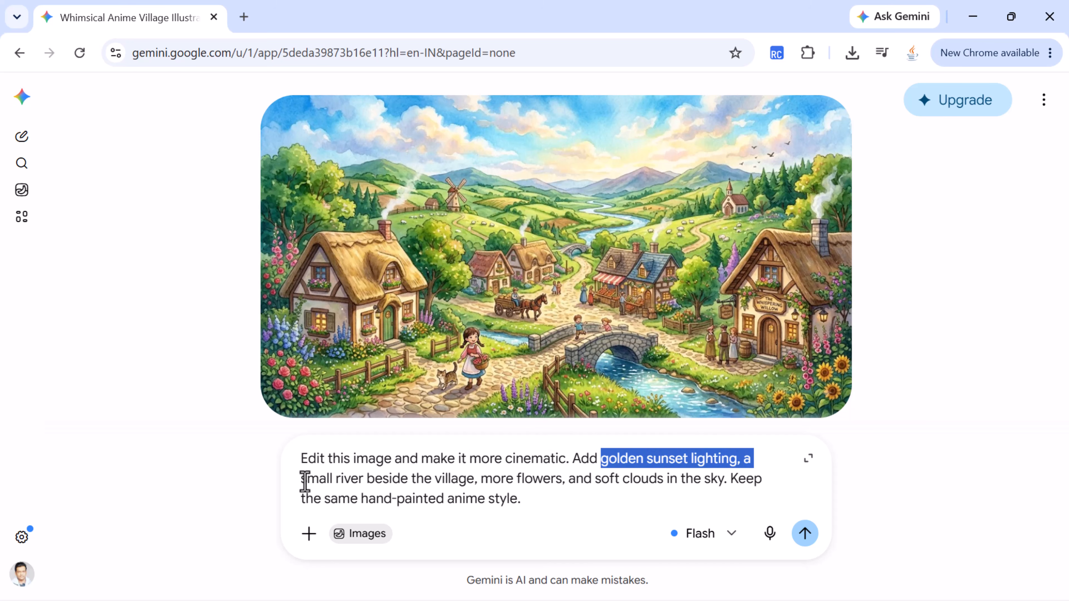
pyautogui.moveTo(304, 481); pyautogui.dragTo(667, 492)
pyautogui.click(490, 481)
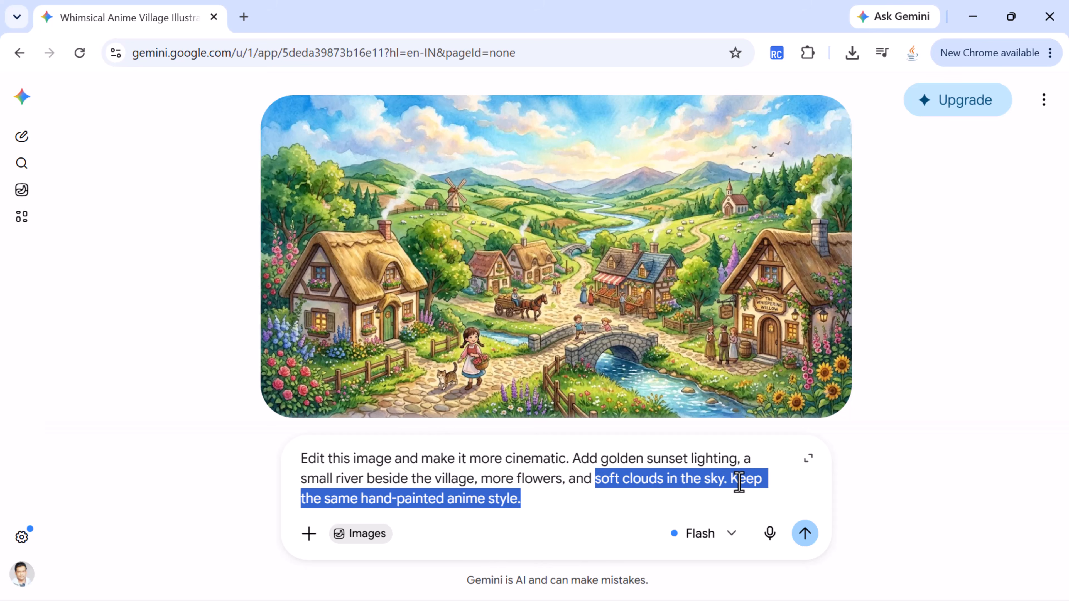
pyautogui.click(739, 482)
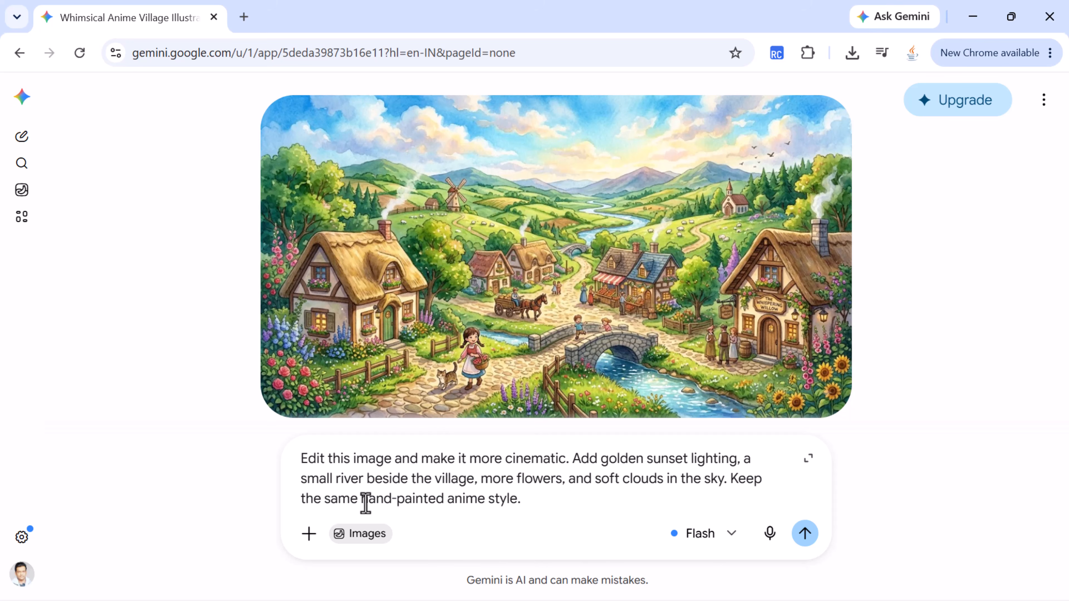
pyautogui.moveTo(365, 503); pyautogui.dragTo(527, 500)
pyautogui.click(585, 493)
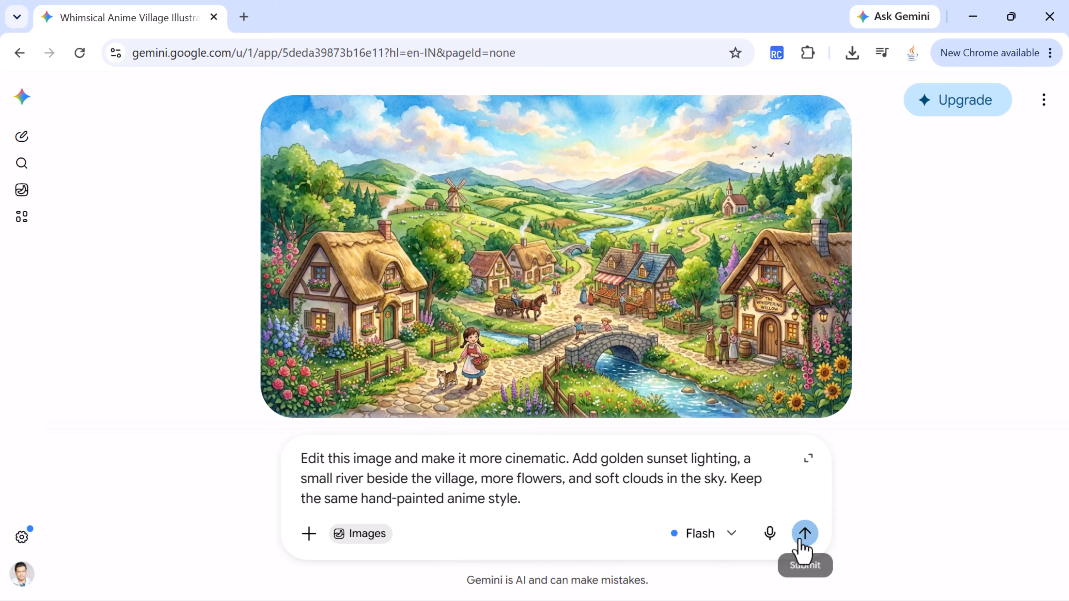
pyautogui.click(803, 536)
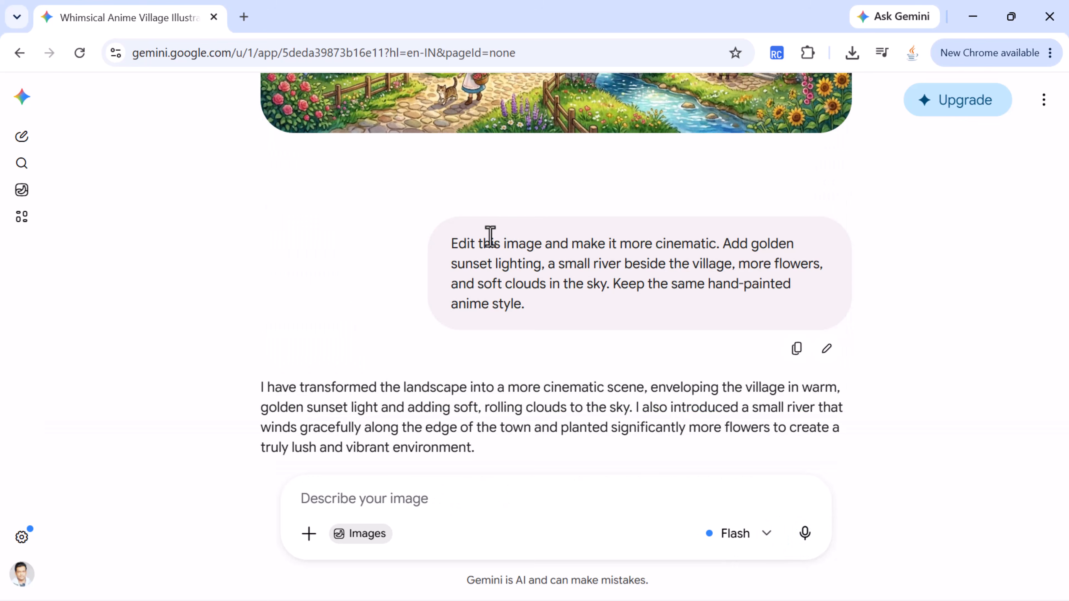
# Step: Examine the edited village image in the chat and in its enlarged view, and compare it with the original image and the edit prompt
pyautogui.scroll(-10, 468, 248)
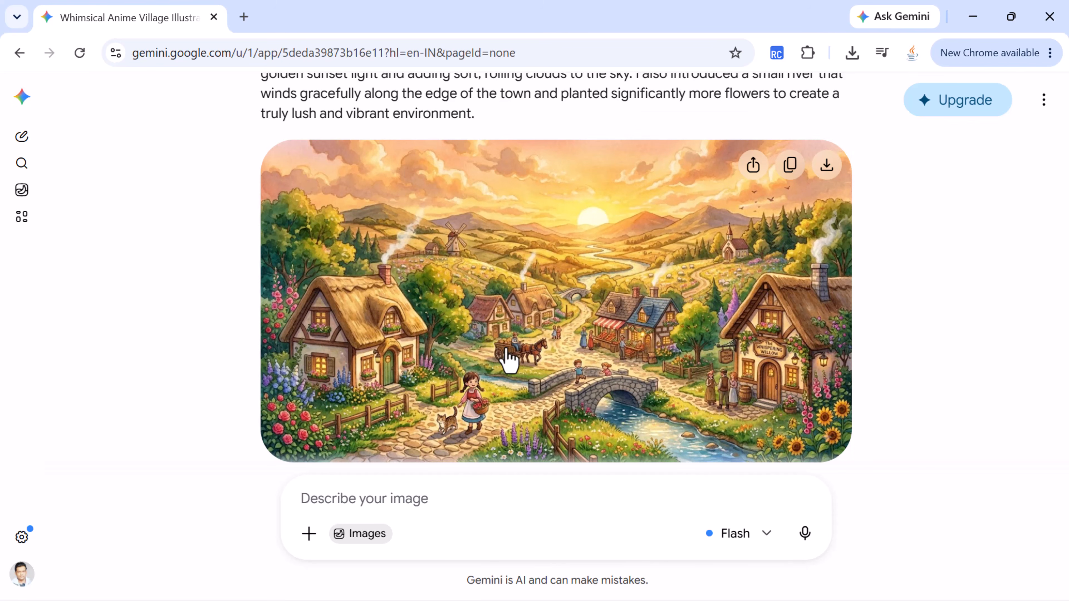
pyautogui.scroll(2, 532, 366)
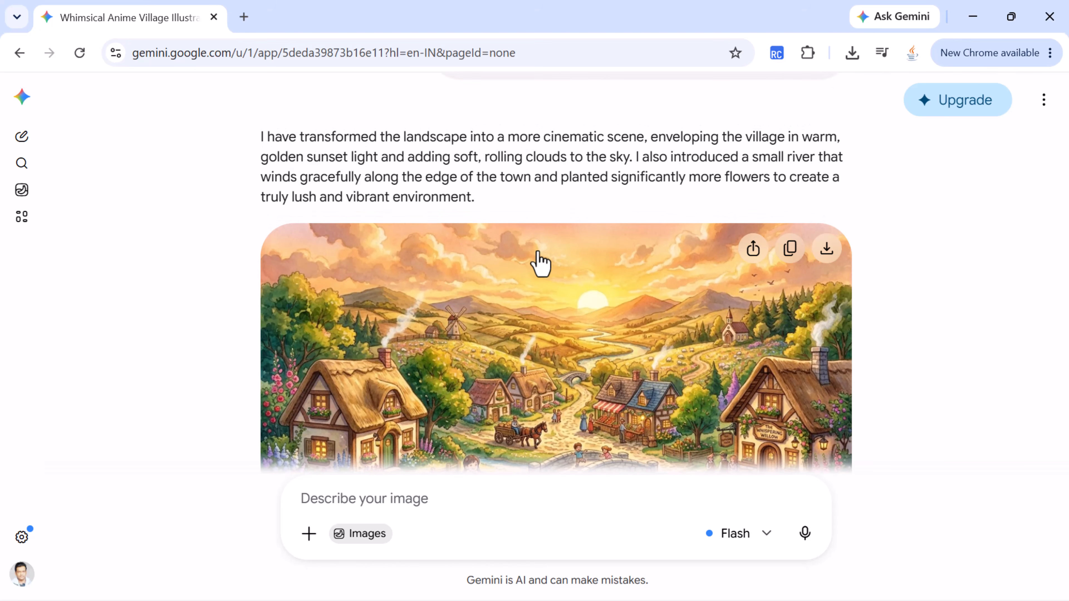
pyautogui.scroll(-3, 541, 263)
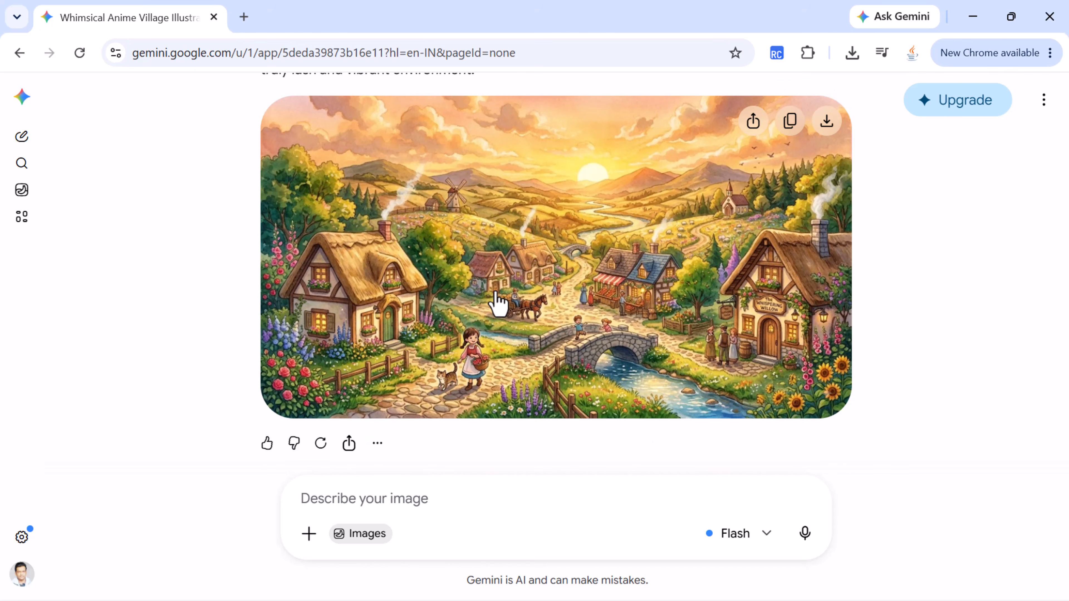
pyautogui.click(498, 301)
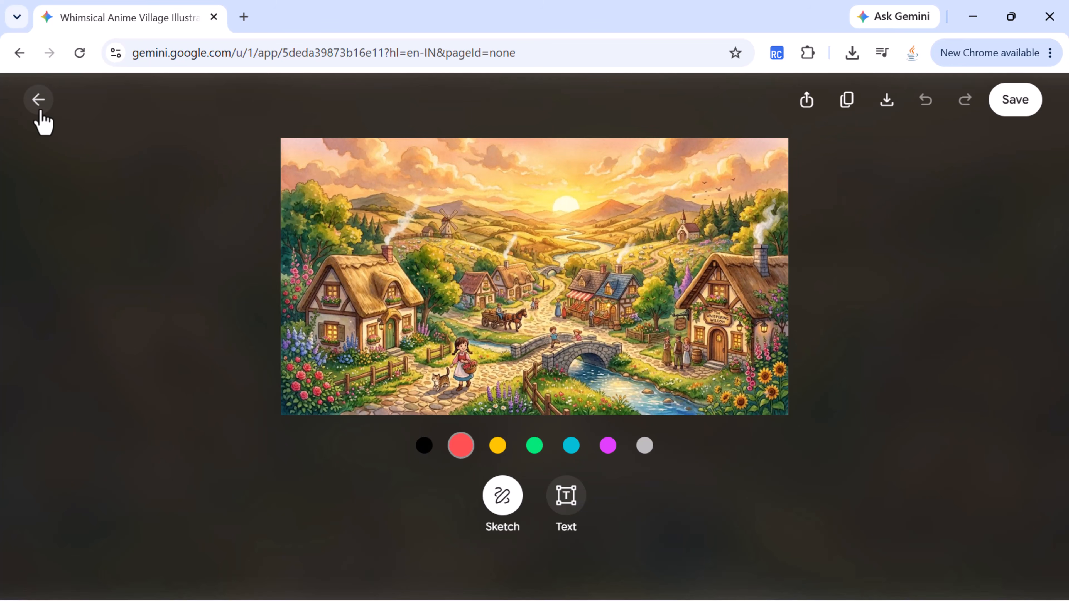
pyautogui.click(38, 100)
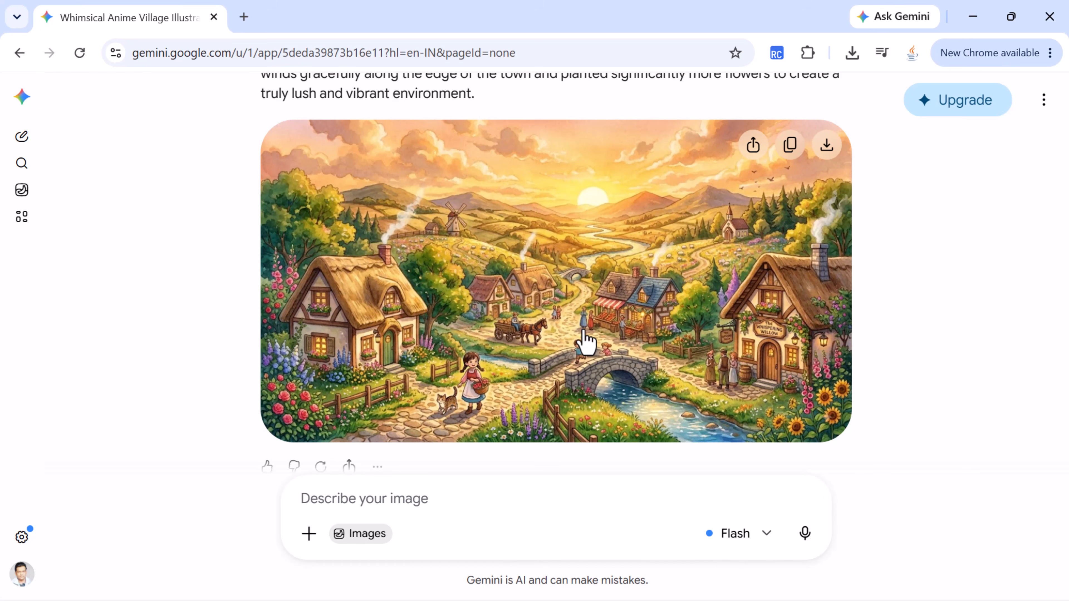
pyautogui.scroll(12, 587, 336)
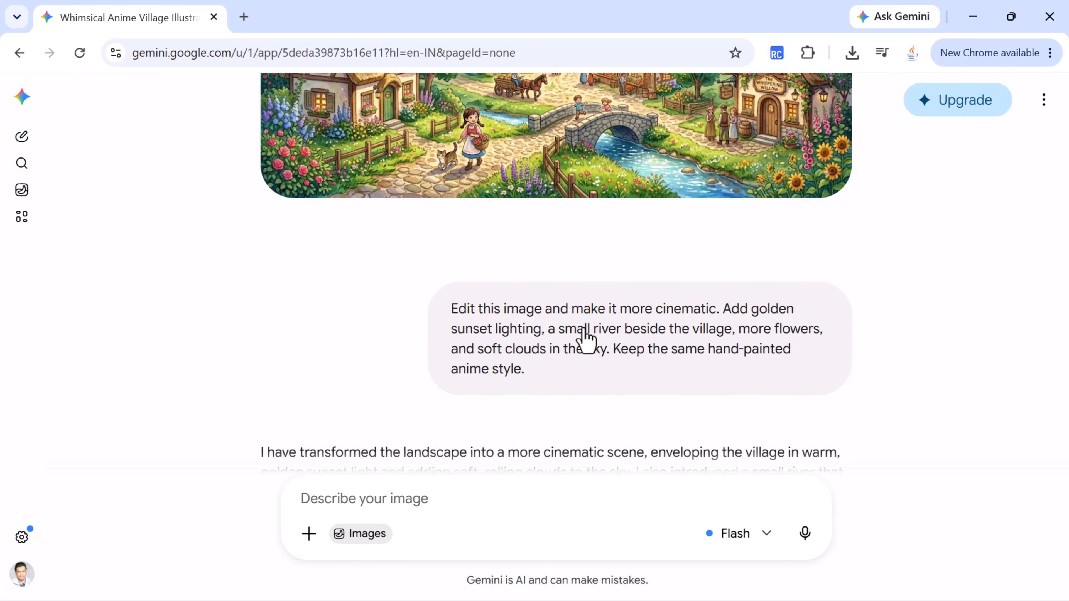
pyautogui.scroll(-12, 497, 263)
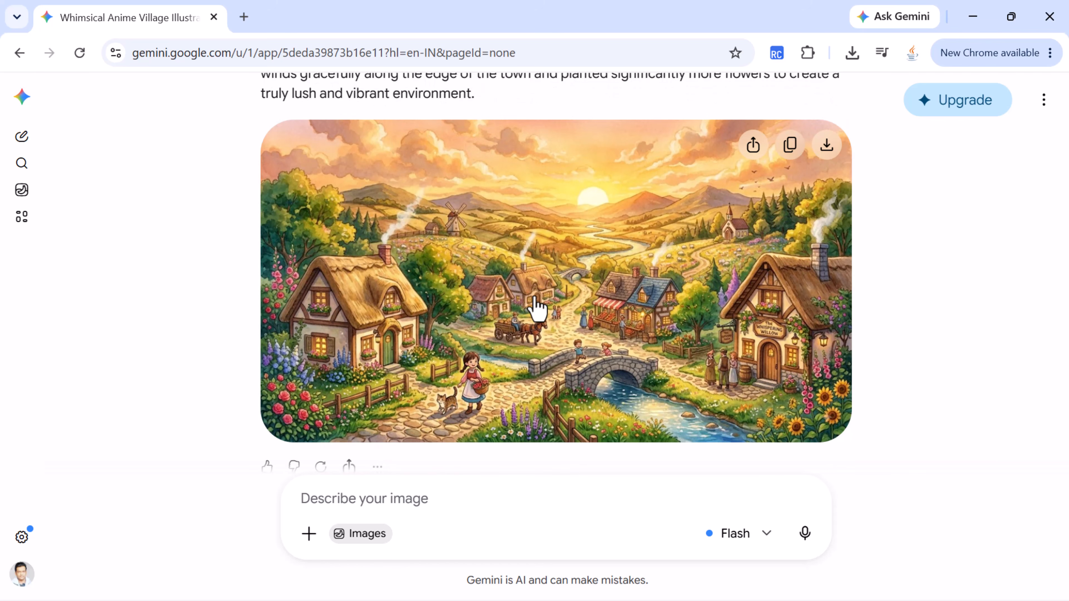
pyautogui.scroll(-1, 537, 309)
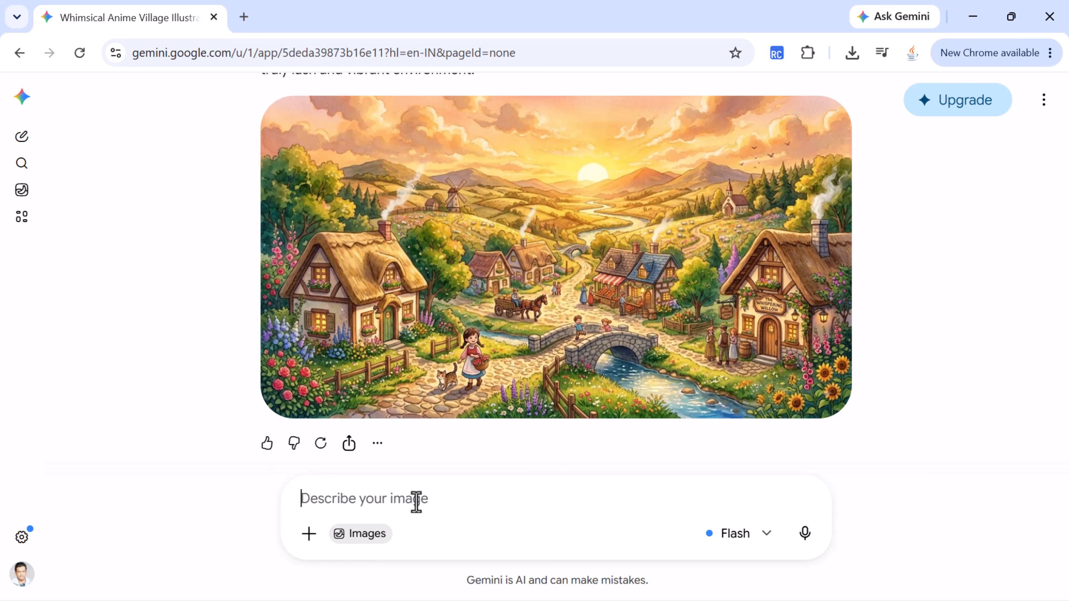
# Step: Generate a charming hand-drawn anime-style illustration of a young traveler beside a small countryside train station with green mountains, wildflowers, warm afternoon sunlight and peaceful magical atmosphere
pyautogui.write('Create a charming hand-drawn anime-style illustration of a young traveler standing beside a small train station in the countryside. Add green mountains, wildflowers, warm afternoon sunlight, and a peaceful magical atmosphere.')
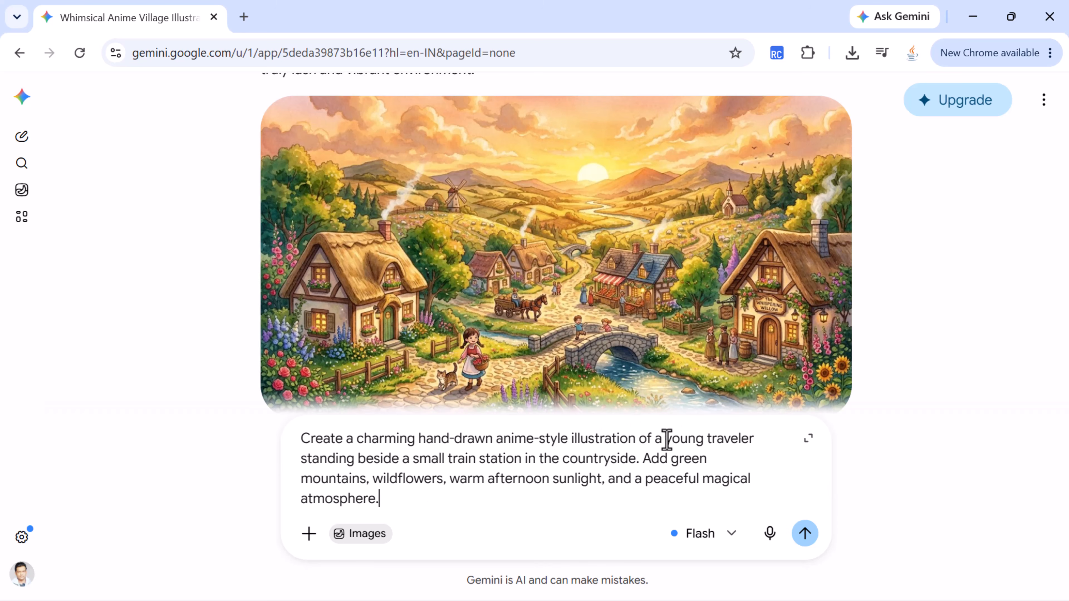
pyautogui.moveTo(665, 440); pyautogui.dragTo(749, 439)
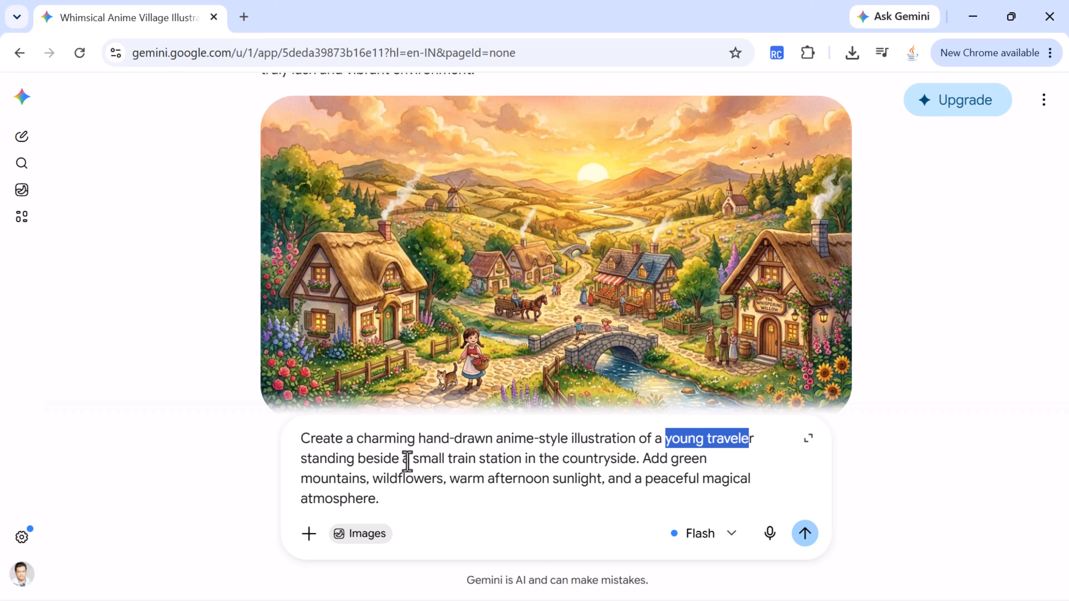
pyautogui.moveTo(413, 459); pyautogui.dragTo(635, 455)
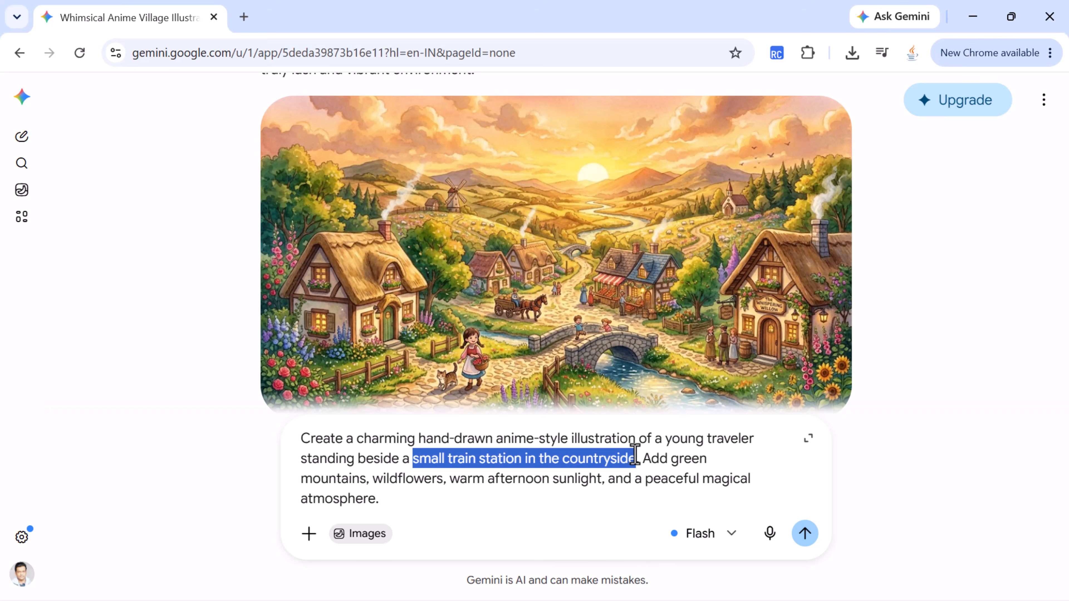
pyautogui.click(664, 458)
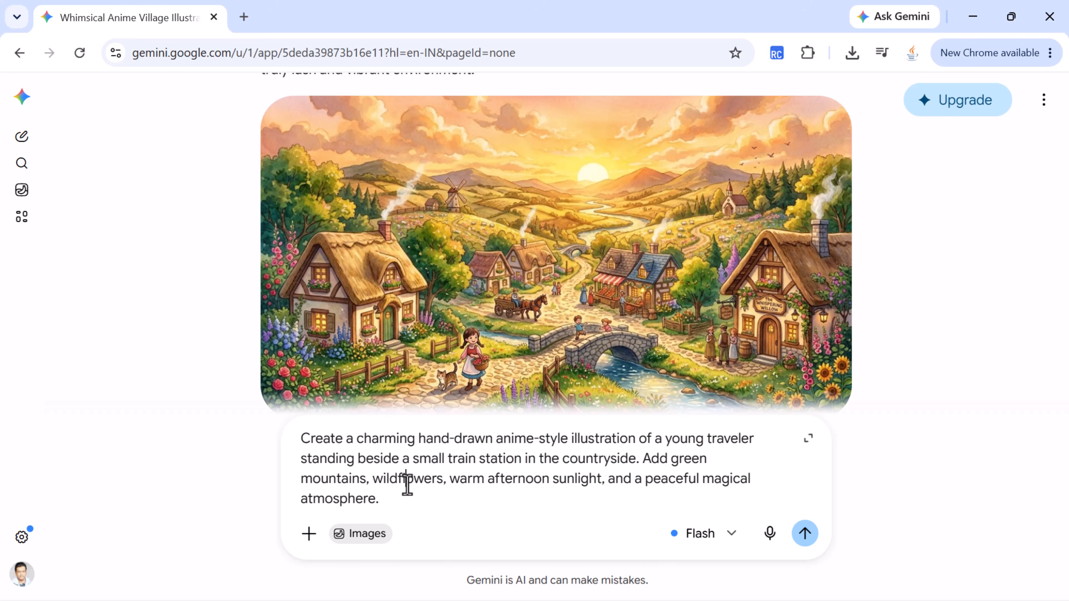
pyautogui.doubleClick(406, 480)
pyautogui.doubleClick(461, 478)
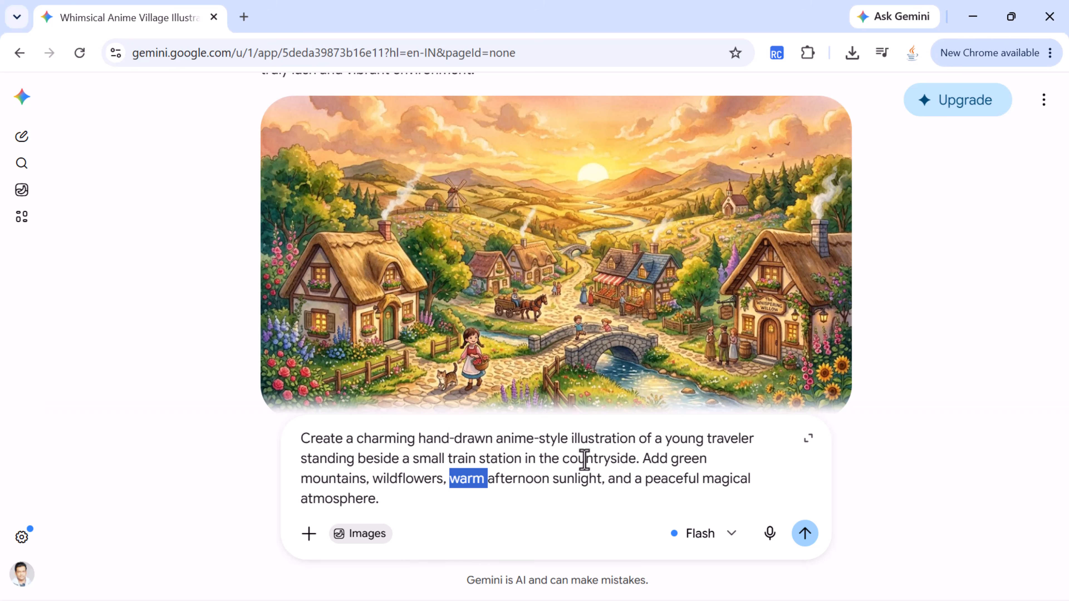
pyautogui.click(720, 475)
pyautogui.click(416, 499)
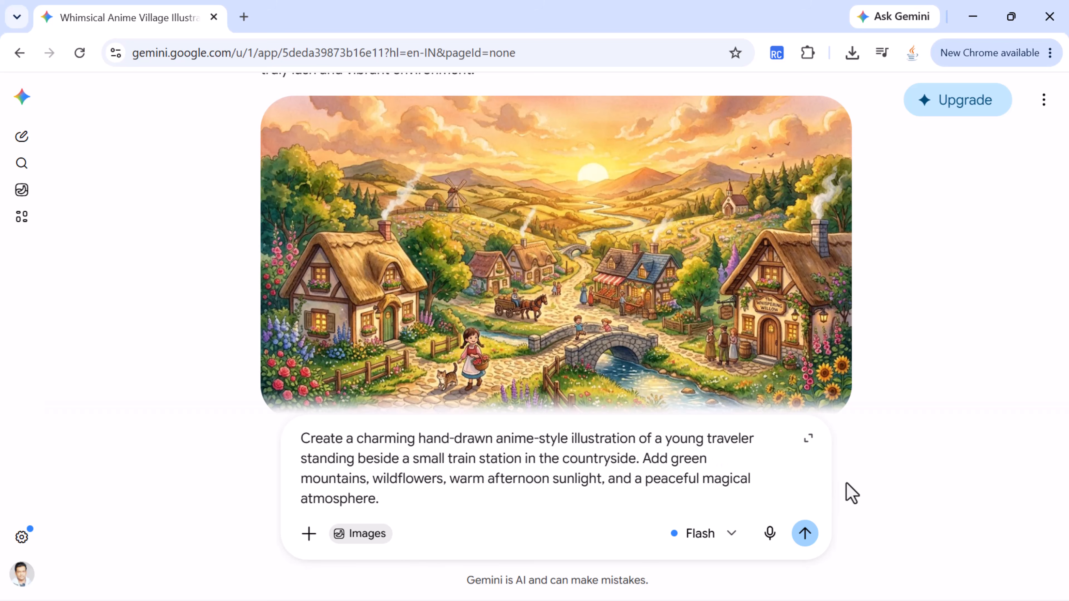
pyautogui.click(805, 537)
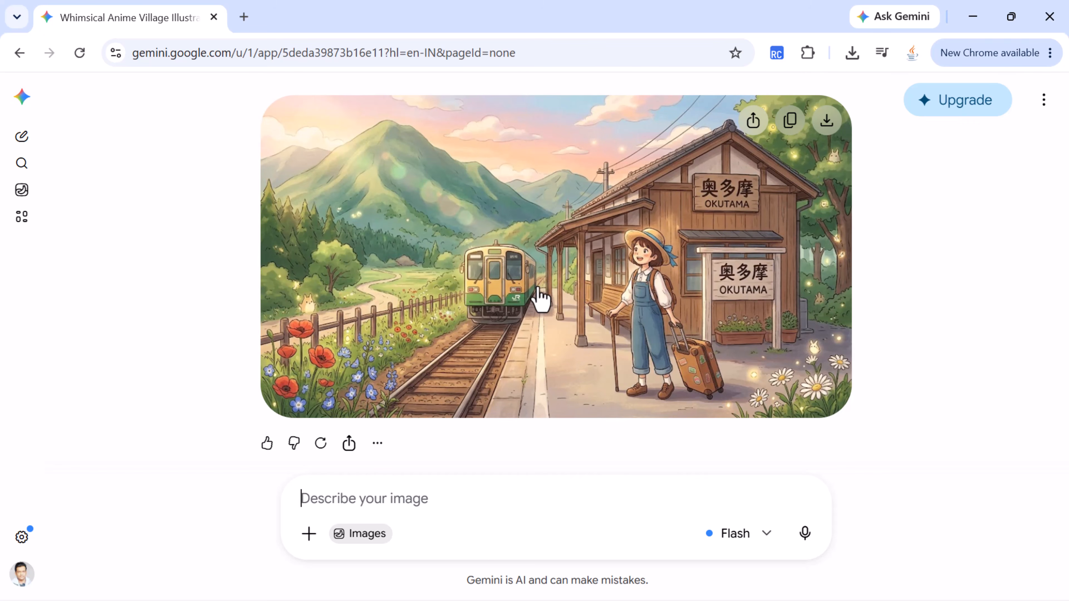
# Step: Examine the train station illustration in its enlarged view and compare it with its prompt in the chat
pyautogui.click(538, 284)
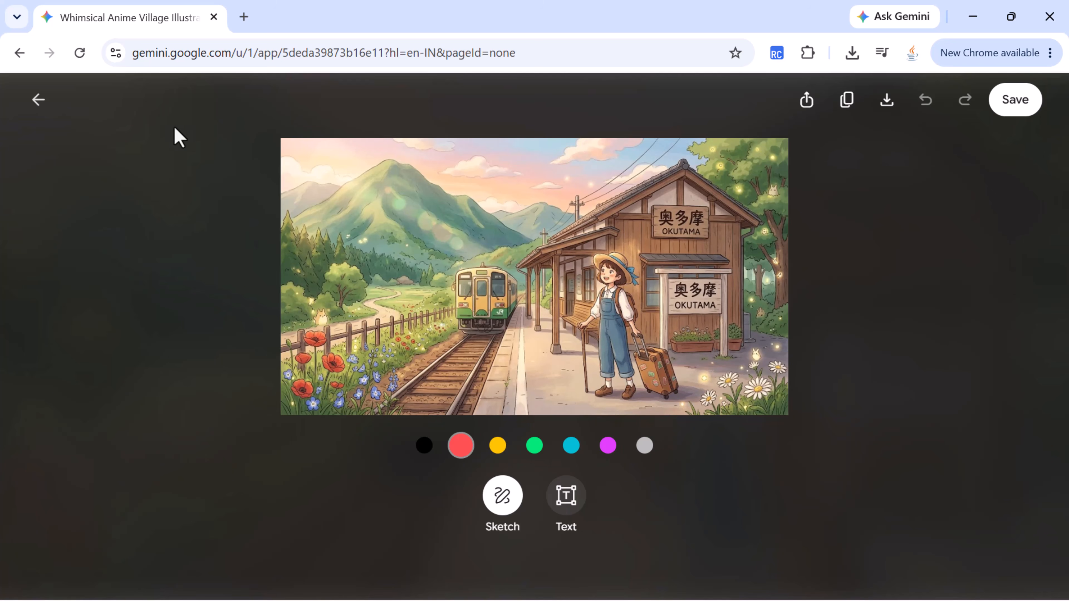
pyautogui.click(37, 100)
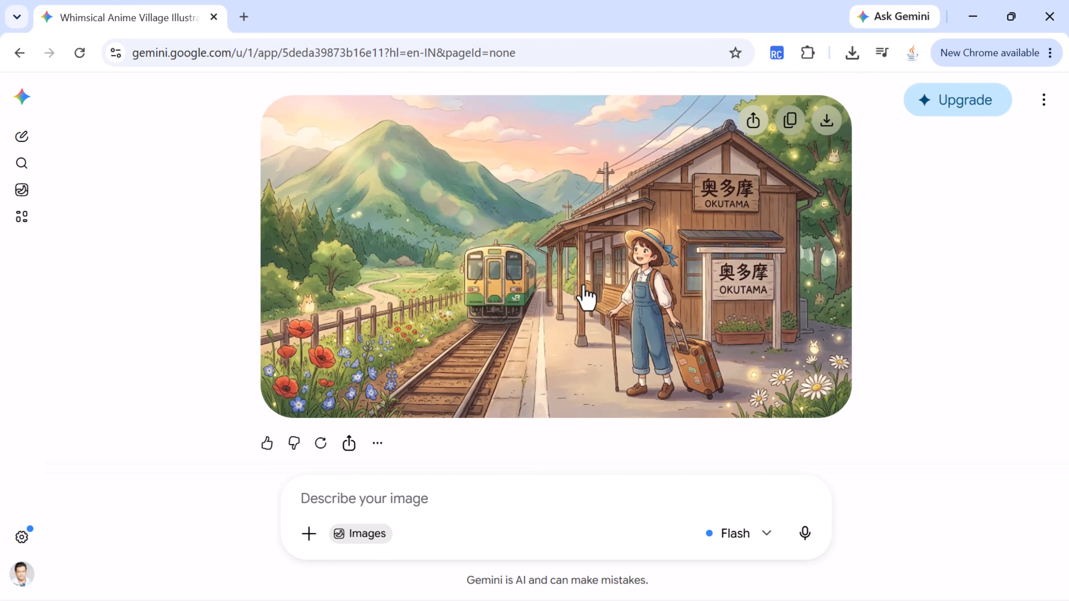
pyautogui.scroll(20, 585, 295)
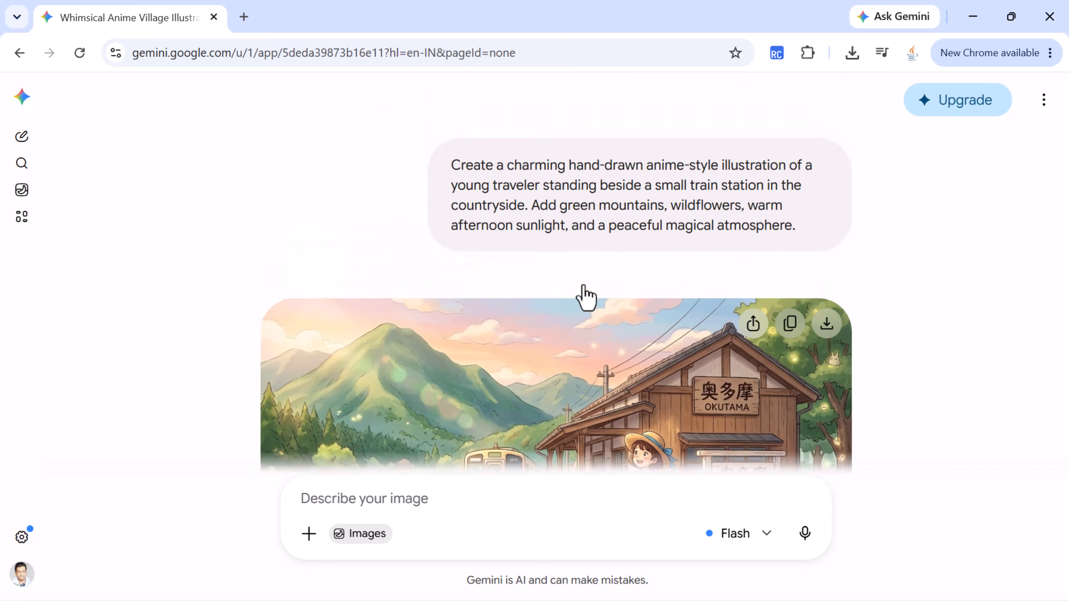
# Step: Return to the start of the chat and check the Create image tool among the prompt's options
pyautogui.scroll(15, 589, 295)
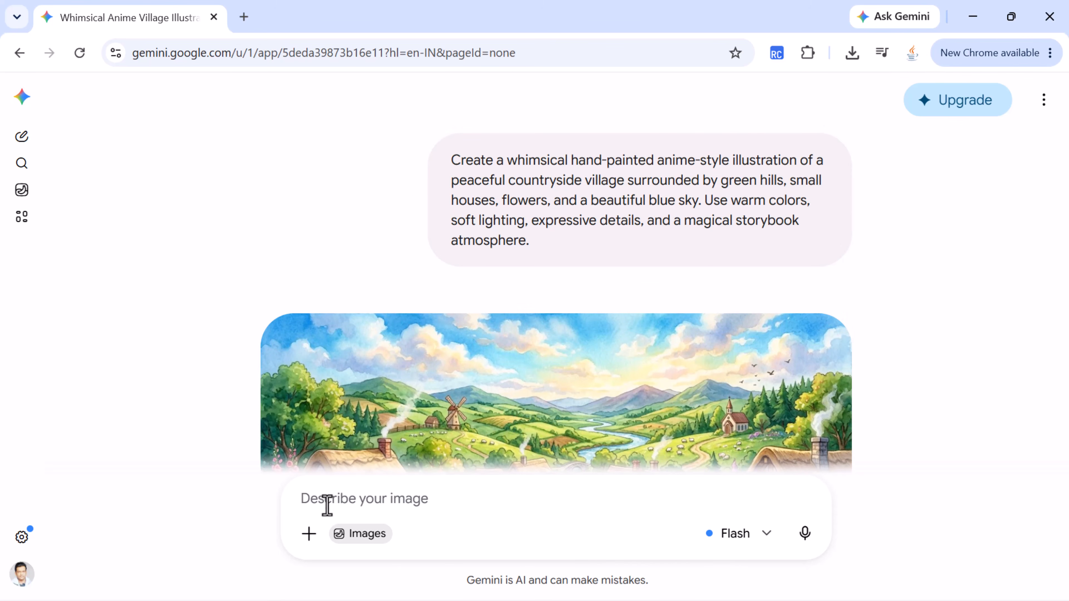
pyautogui.click(308, 534)
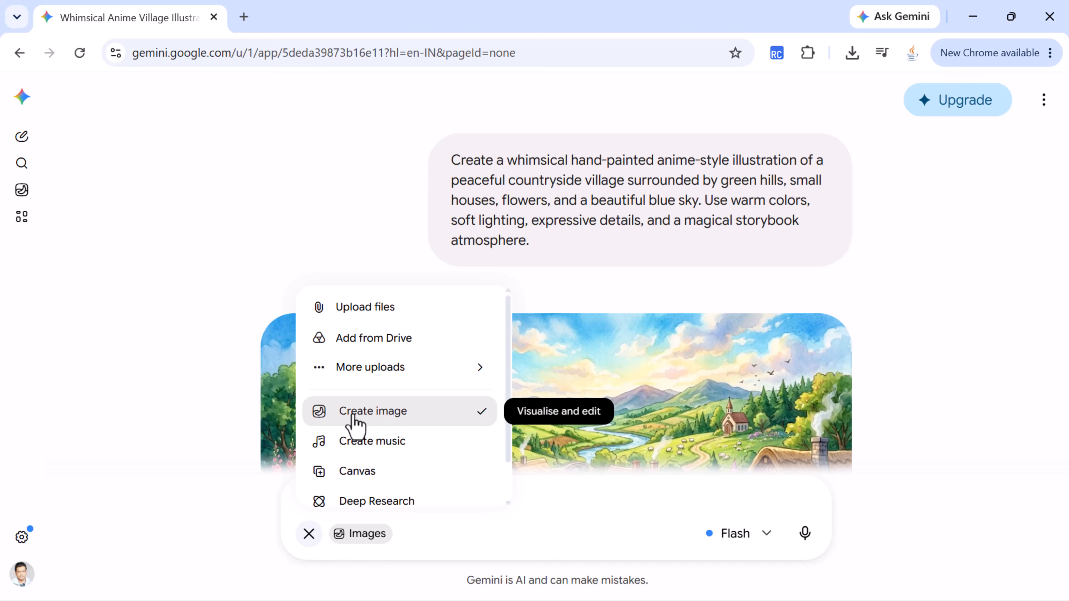
pyautogui.click(543, 523)
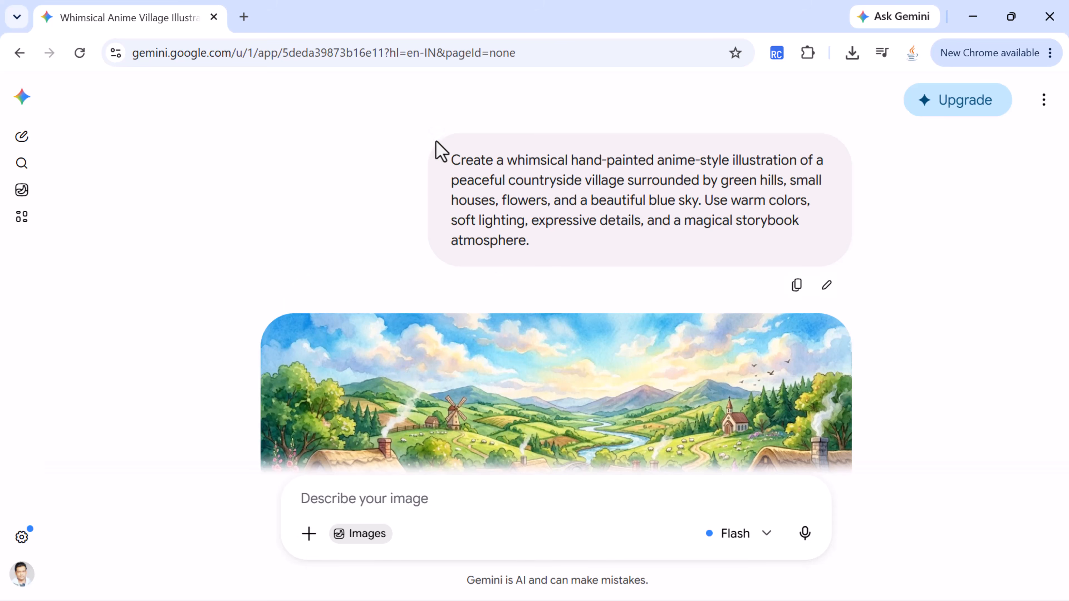
# Step: Review the original village prompt, the cinematic edit prompt and the train station prompt against the images generated from them
pyautogui.moveTo(450, 160); pyautogui.dragTo(530, 237)
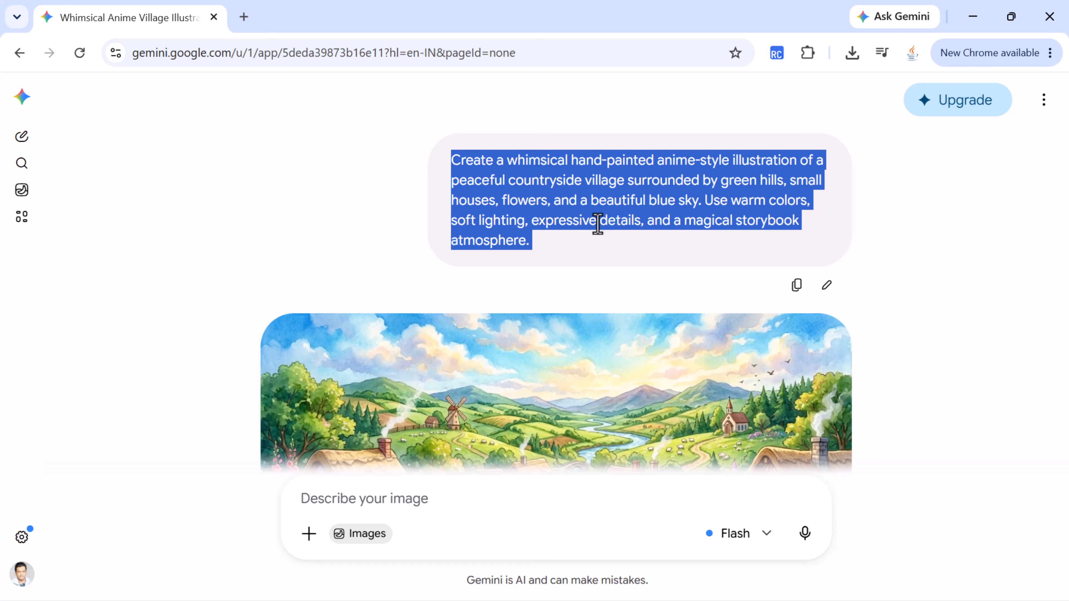
pyautogui.scroll(-6, 597, 223)
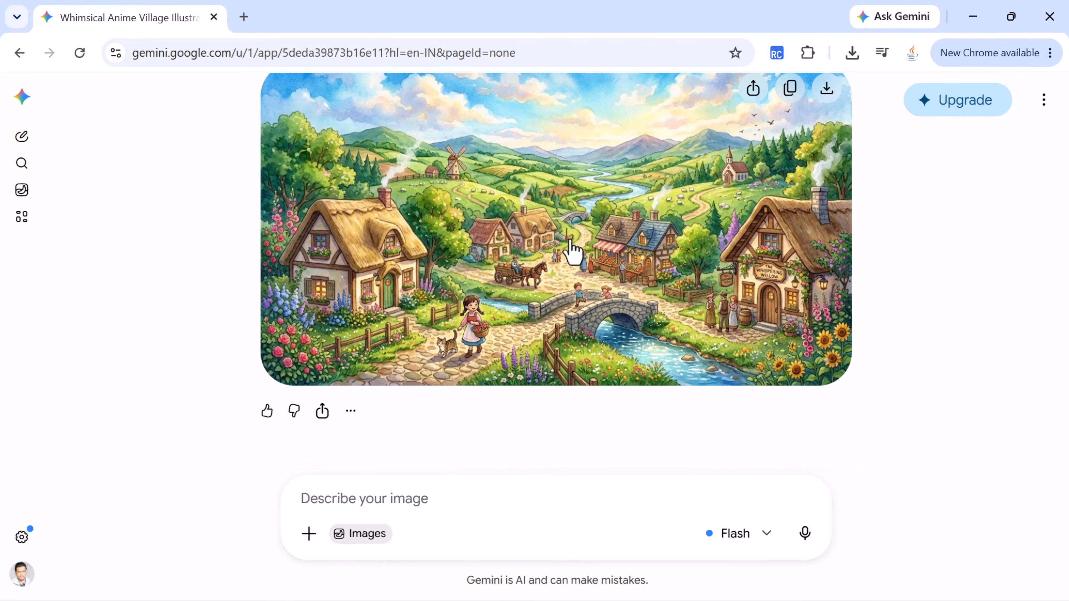
pyautogui.scroll(-6, 574, 253)
pyautogui.moveTo(536, 310); pyautogui.dragTo(418, 248)
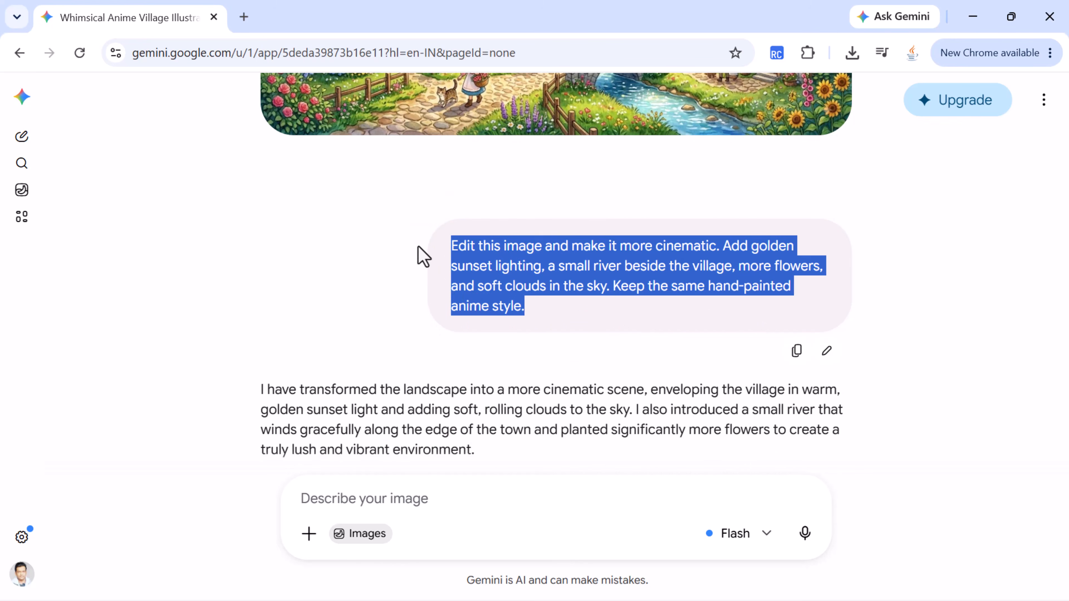
pyautogui.scroll(-8, 472, 318)
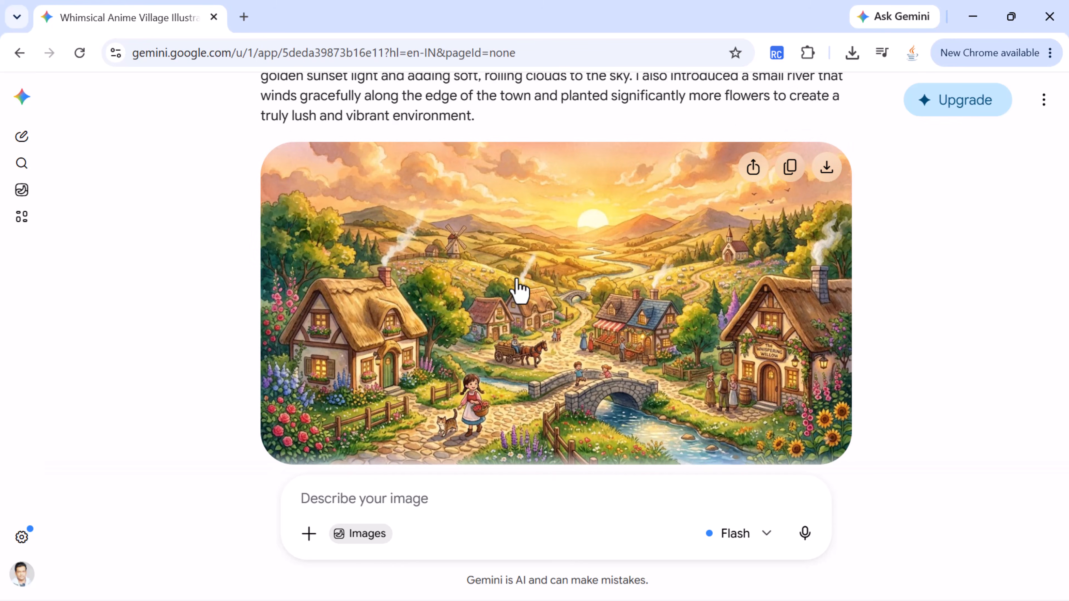
pyautogui.scroll(-12, 520, 291)
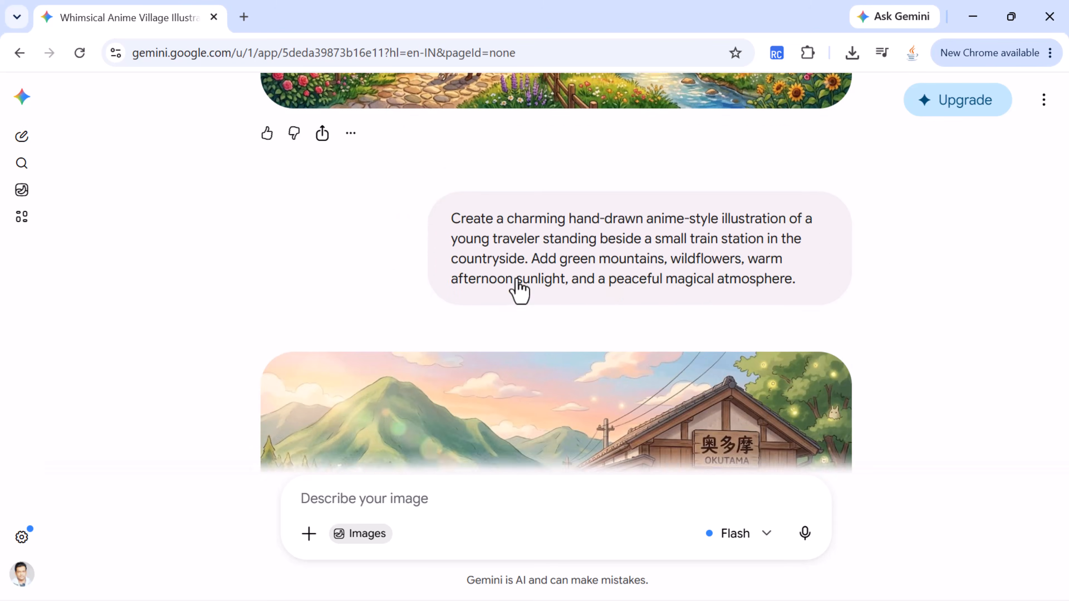
pyautogui.scroll(-2, 521, 291)
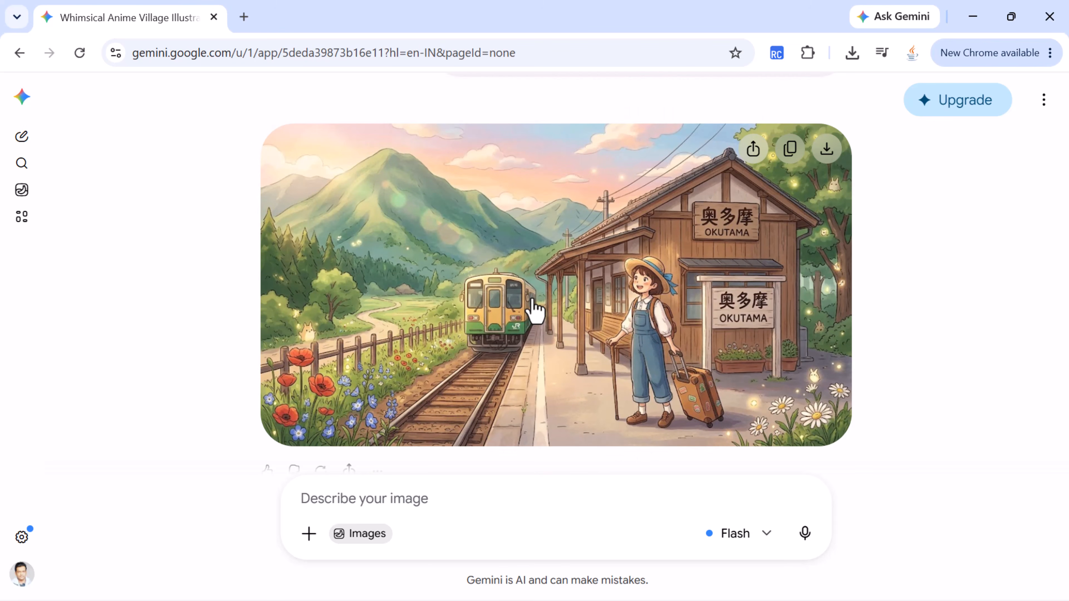
pyautogui.scroll(10, 534, 312)
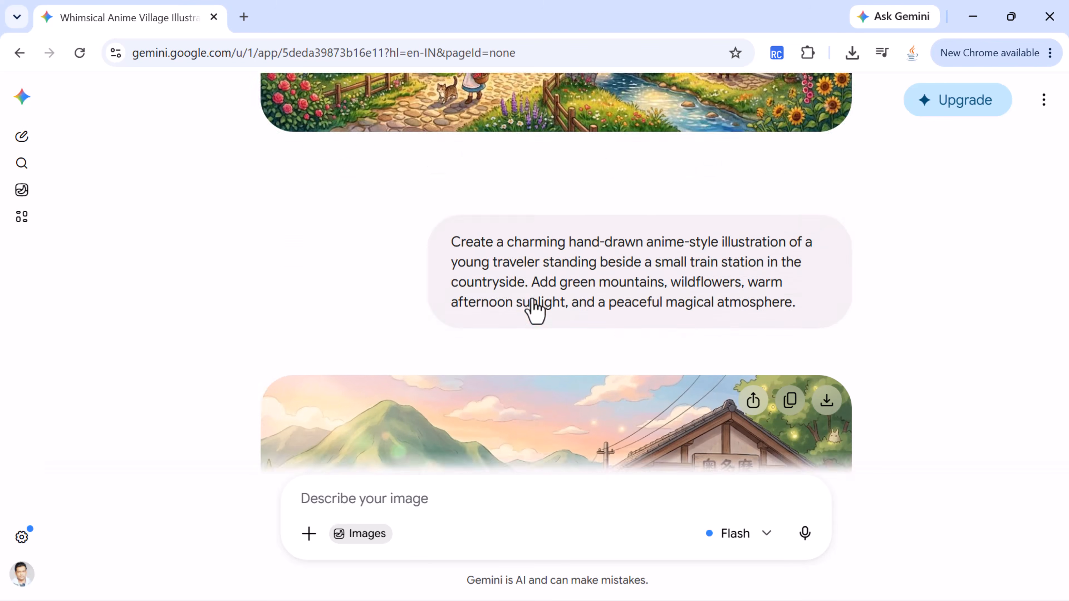
pyautogui.scroll(15, 535, 311)
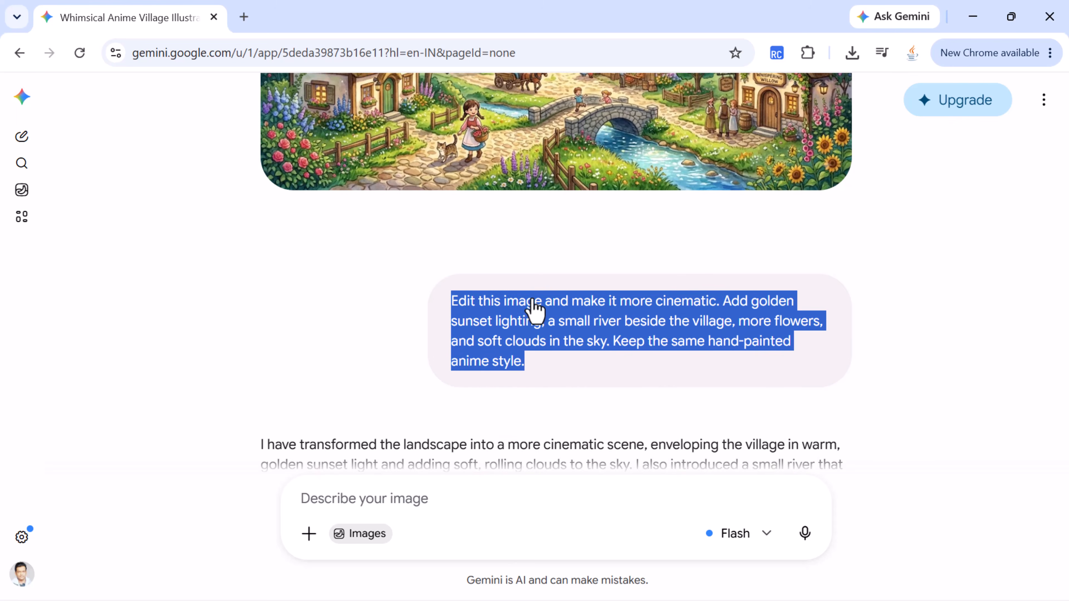